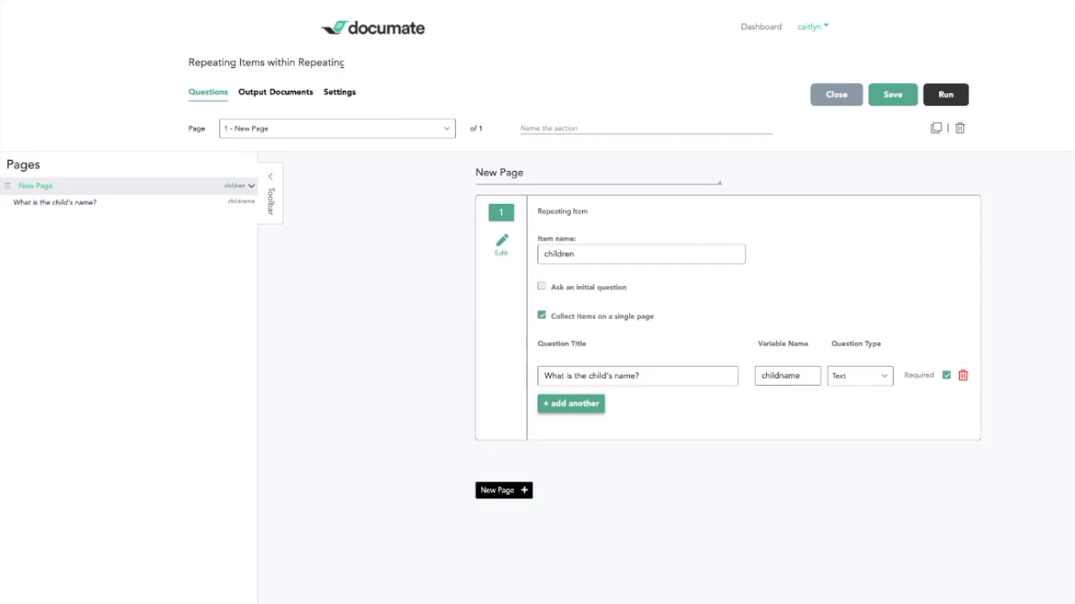
# Add a nested repeating item inside the children repeating item and name it grandchildren.
pyautogui.click(567, 406)
pyautogui.click(850, 412)
pyautogui.scroll(-2, 870, 497)
pyautogui.scroll(-3, 870, 497)
pyautogui.click(856, 480)
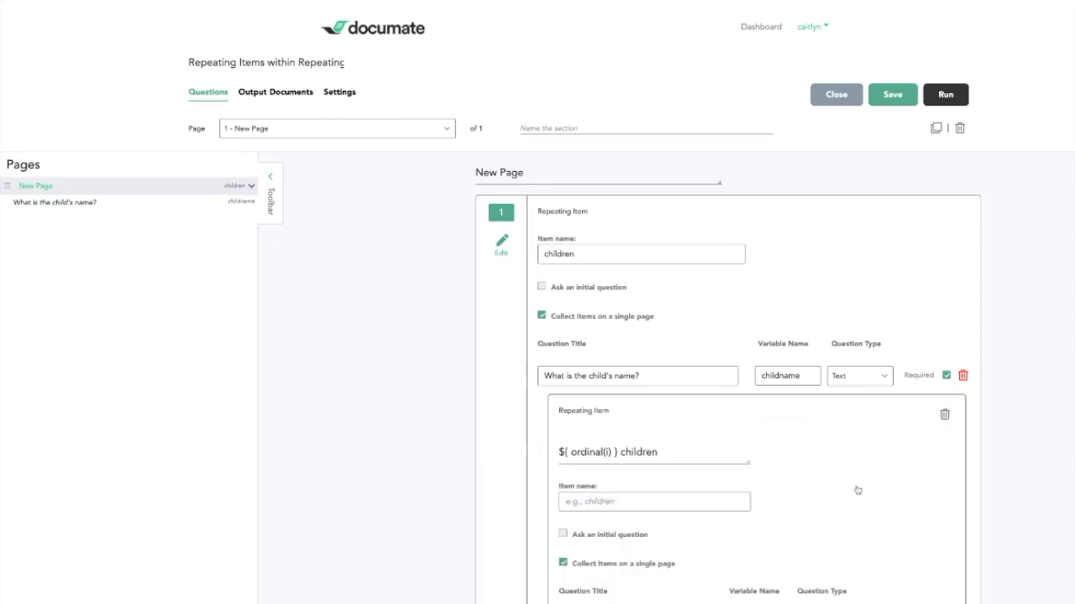
pyautogui.scroll(-2, 588, 367)
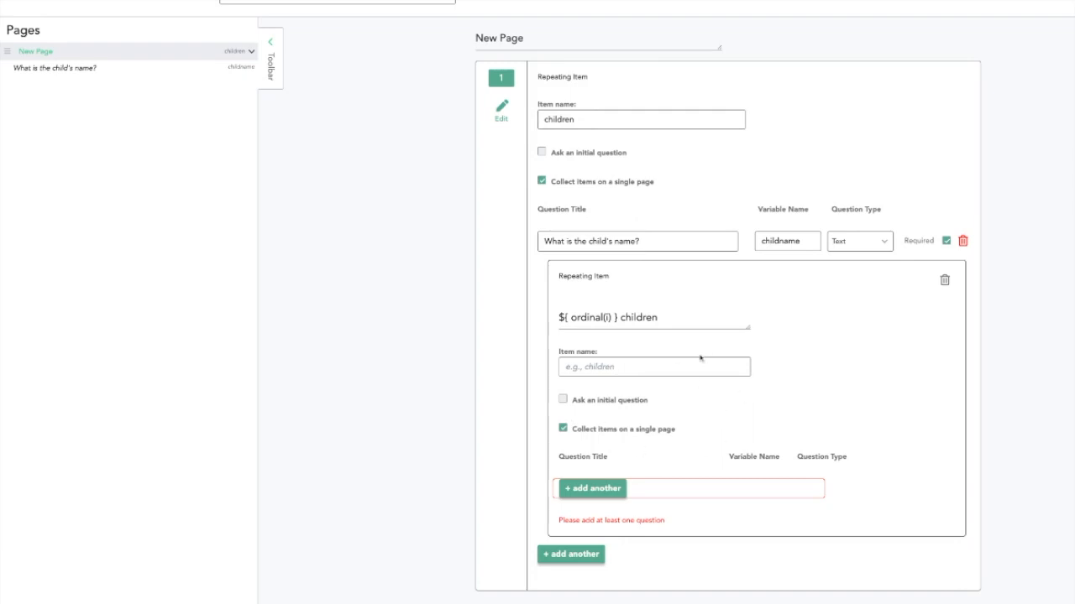
pyautogui.click(633, 366)
pyautogui.write('grandchildren')
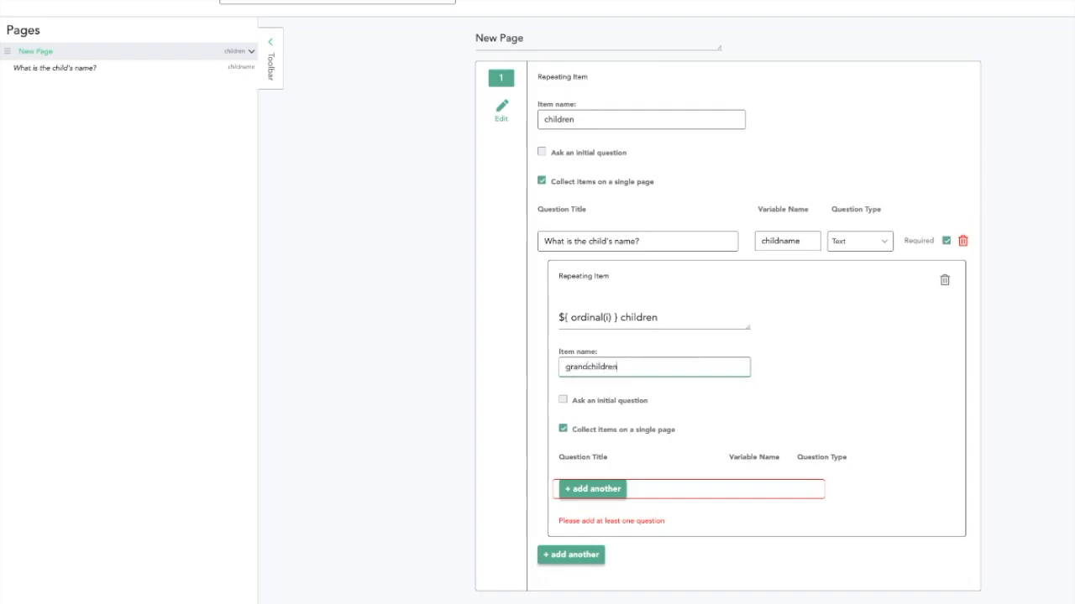
pyautogui.click(806, 384)
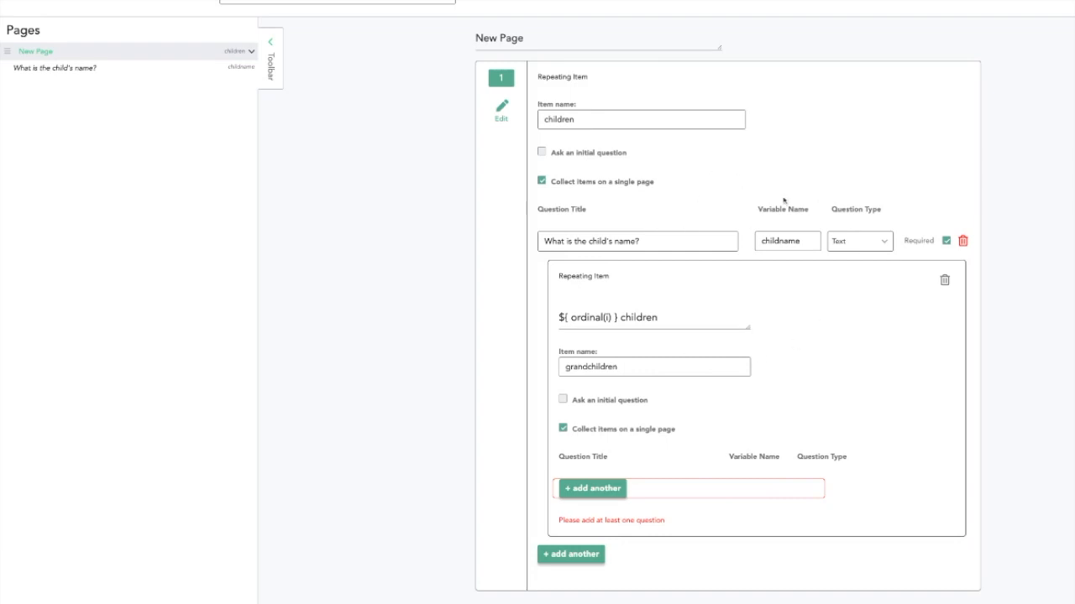
# Add text question "What is the grandchild's name?" and date question "What is the grandchild's date of birth?" with variable grandchilddob to the grandchildren item.
pyautogui.click(618, 497)
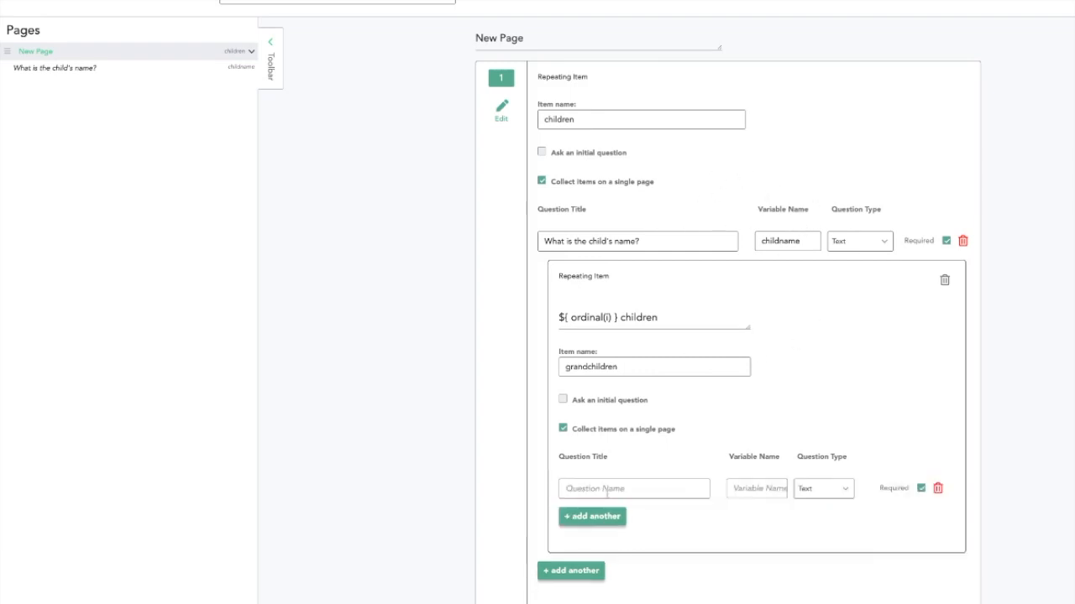
pyautogui.click(603, 489)
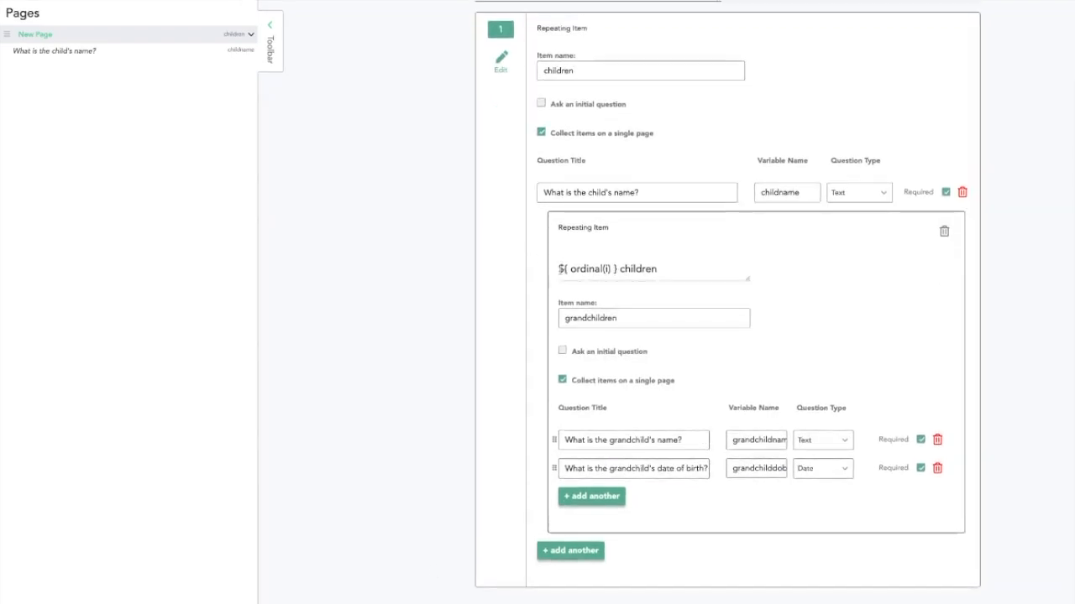
# Change the nested grandchildren item's heading to "${children[i].childname}'s Children".
pyautogui.scroll(-1, 561, 269)
pyautogui.scroll(1, 691, 266)
pyautogui.tripleClick(689, 273)
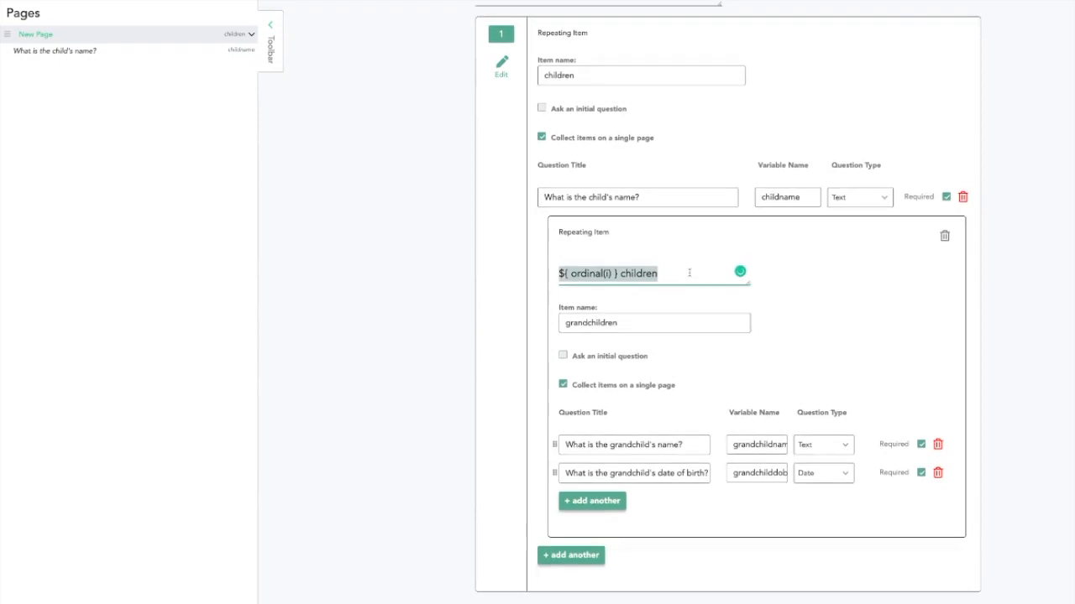
pyautogui.click(680, 272)
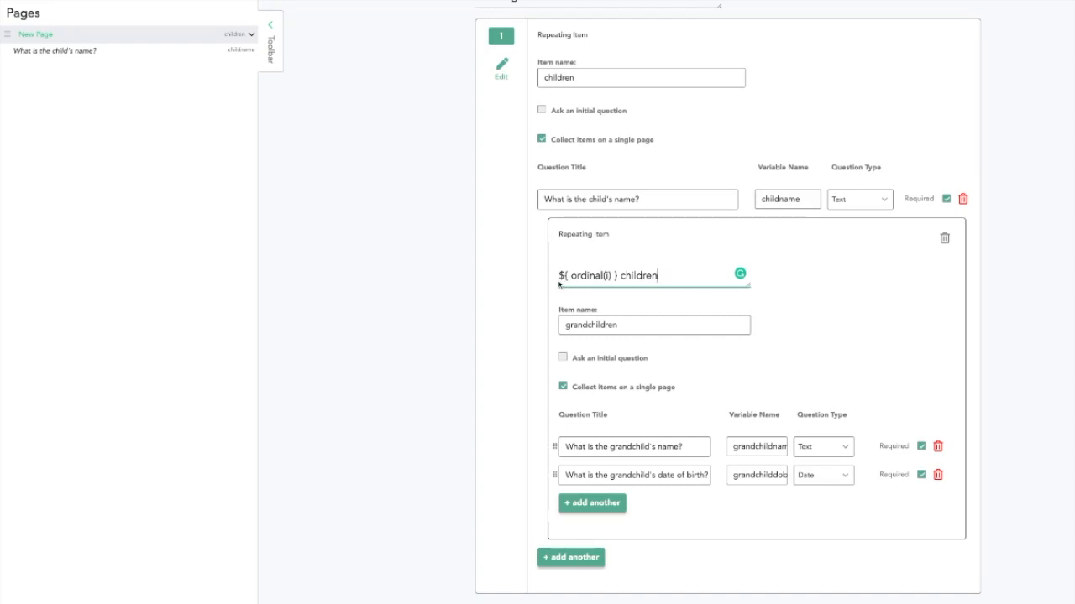
pyautogui.moveTo(567, 277); pyautogui.dragTo(614, 277)
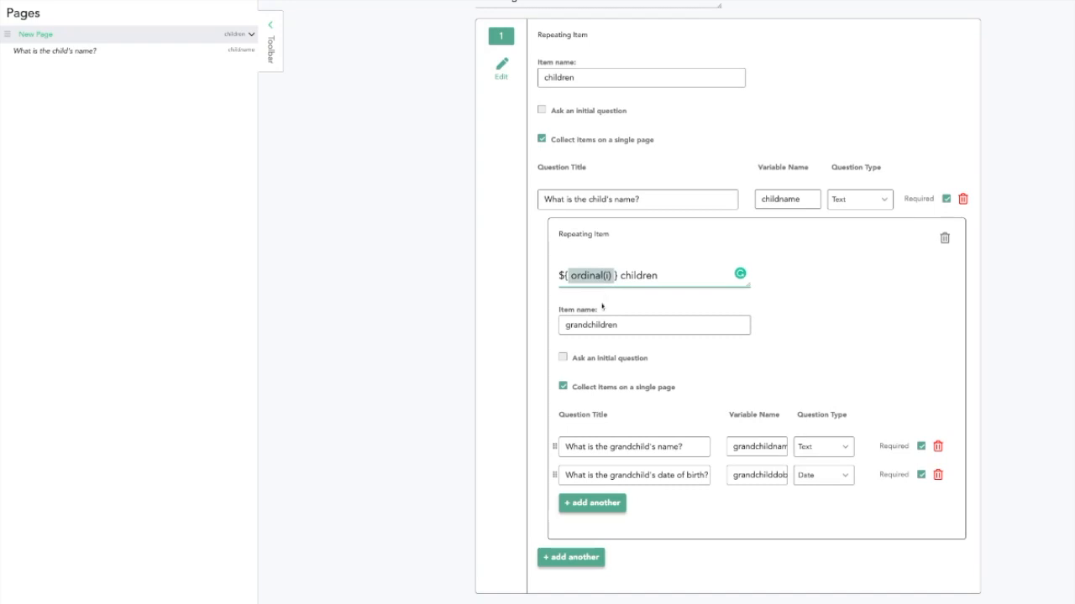
pyautogui.write('children')
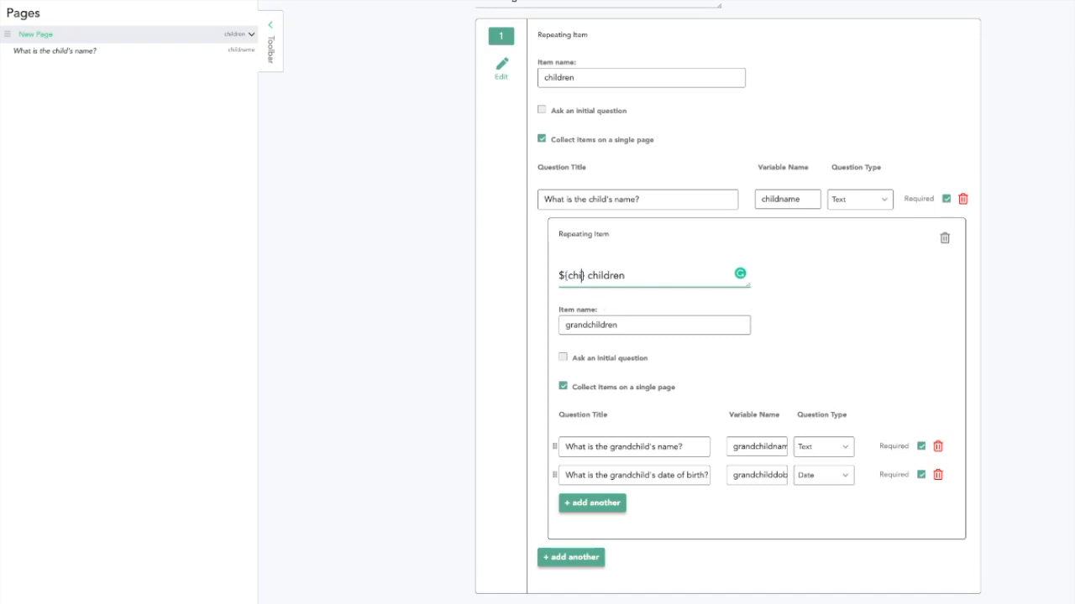
pyautogui.write('[i]')
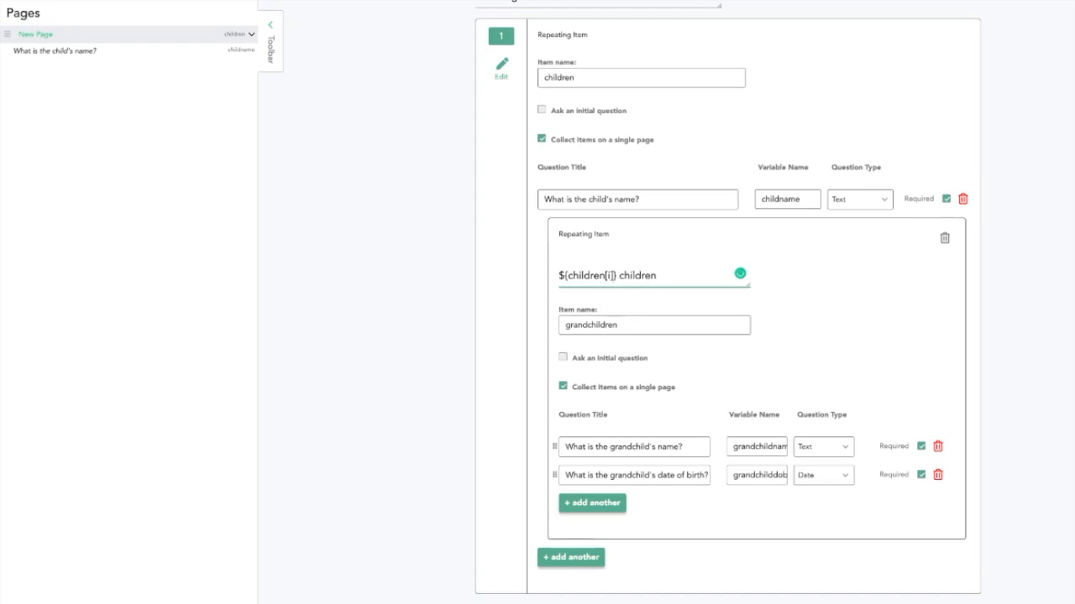
pyautogui.write('.childname}')
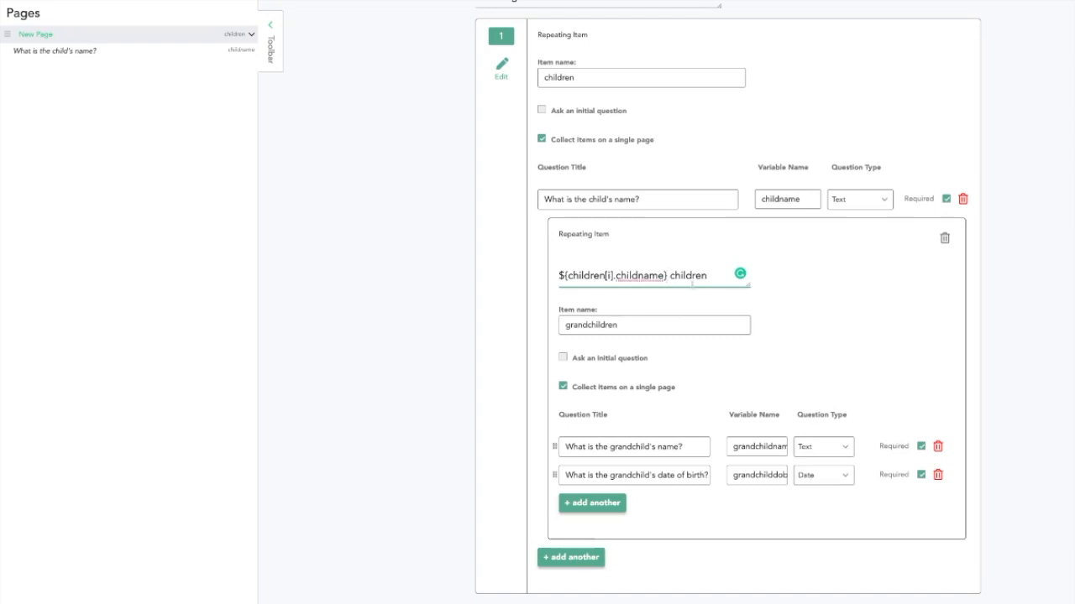
pyautogui.write("'s C")
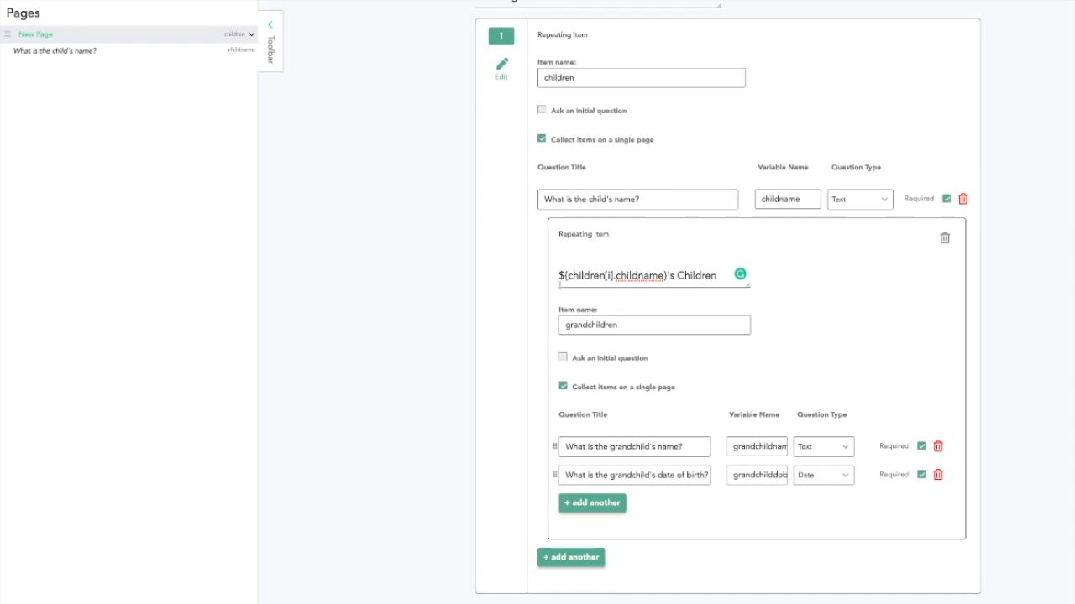
# Enable an initial question for the grandchildren item, reading "Does this child have children?".
pyautogui.scroll(1, 672, 210)
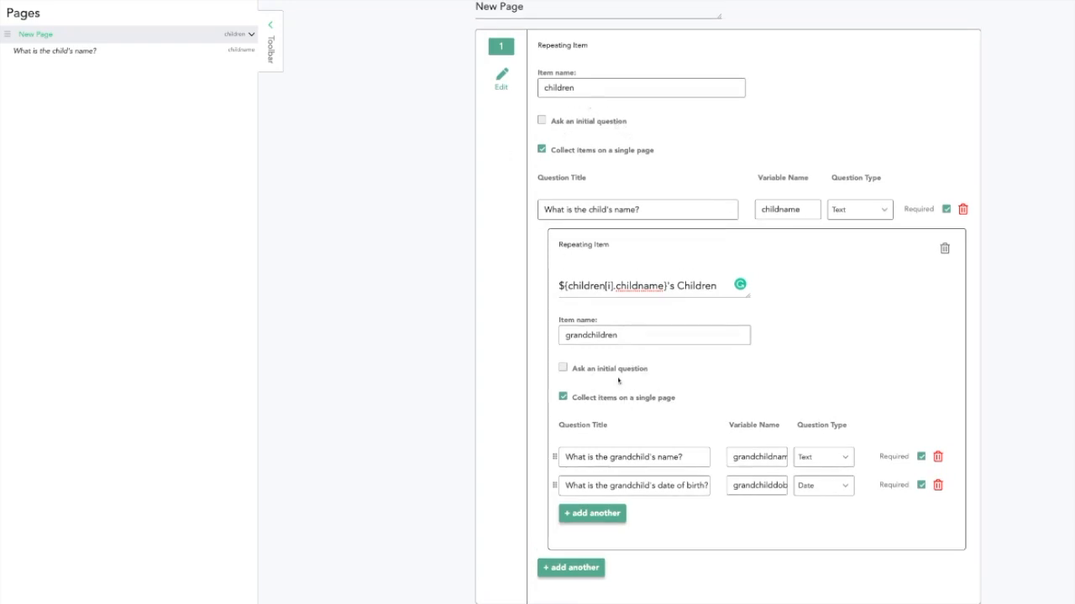
pyautogui.click(563, 368)
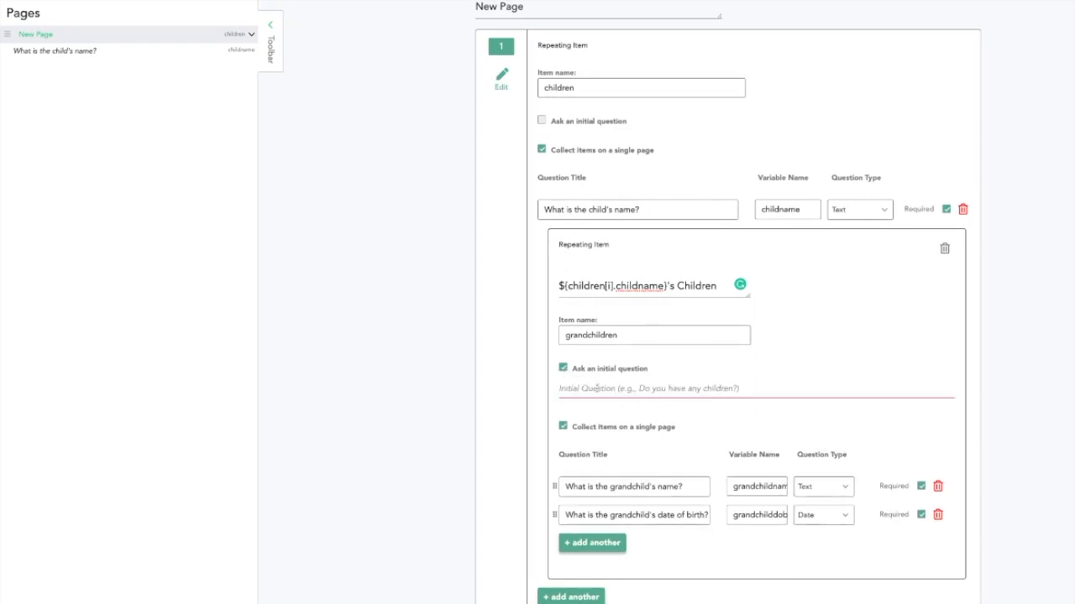
pyautogui.click(585, 388)
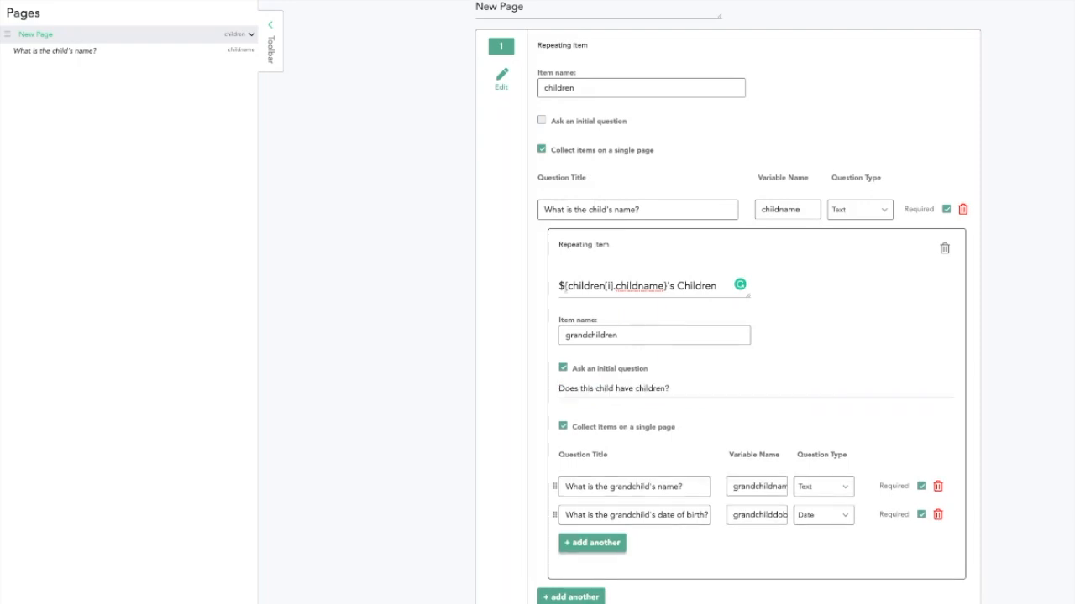
# Insert the child's name variable into the initial question so it reads "Does this child, ${children[i].childname}, have children?".
pyautogui.moveTo(559, 285); pyautogui.dragTo(666, 285)
pyautogui.hotkey('ctrl', 'c')
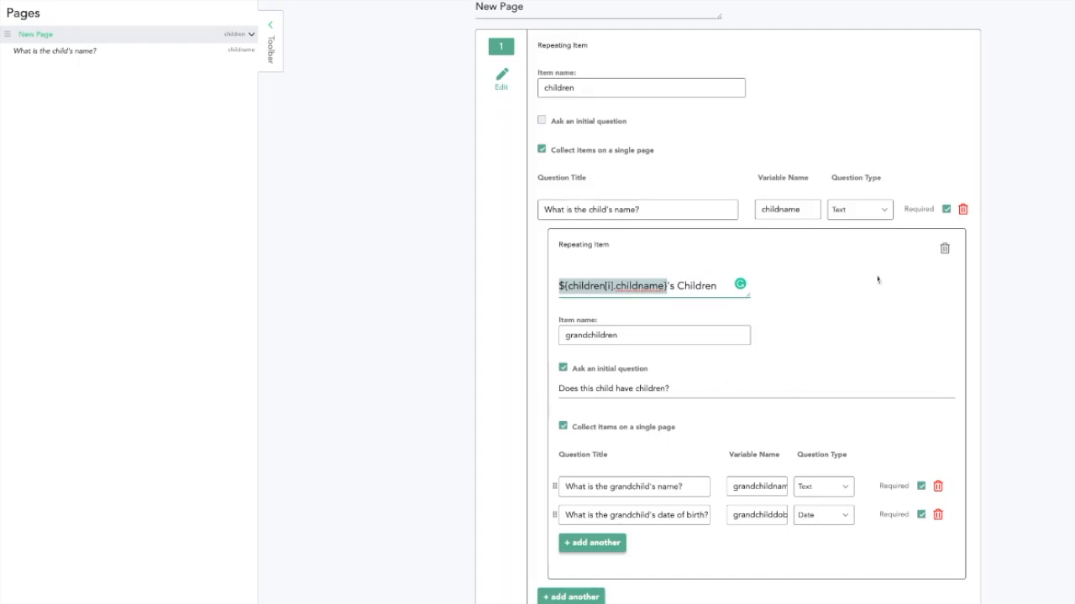
pyautogui.click(625, 391)
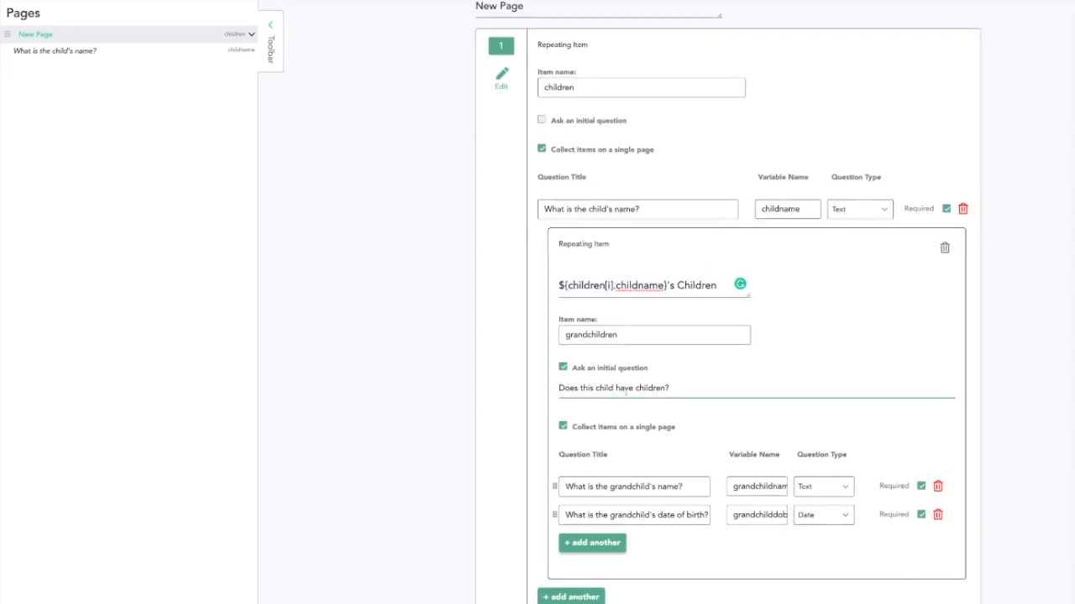
pyautogui.write(',')
pyautogui.hotkey('ctrl', 'v')
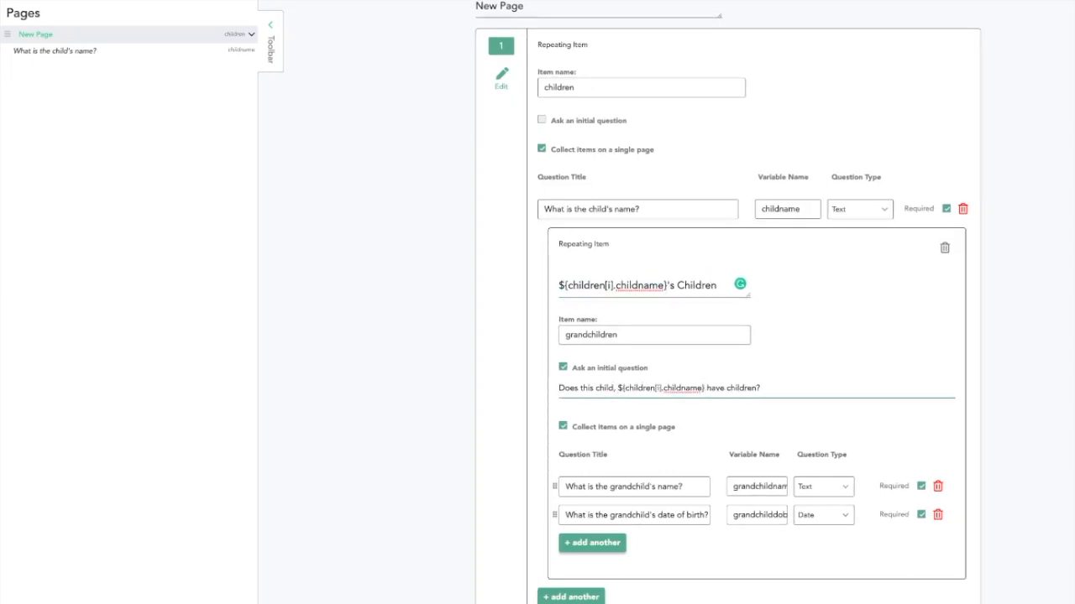
pyautogui.write(',')
pyautogui.scroll(-1, 753, 405)
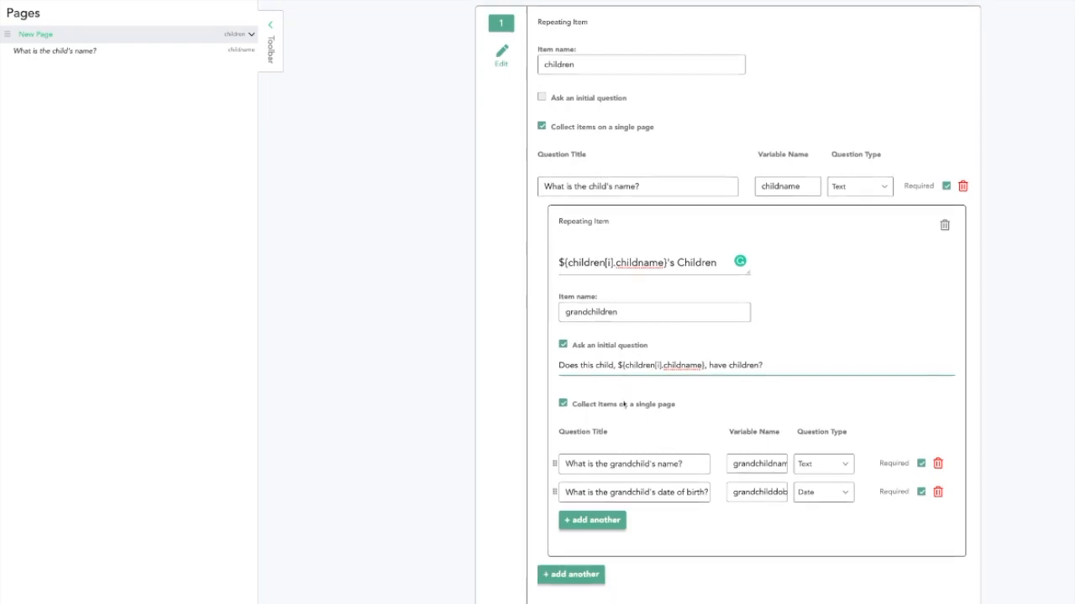
pyautogui.click(564, 404)
pyautogui.click(634, 424)
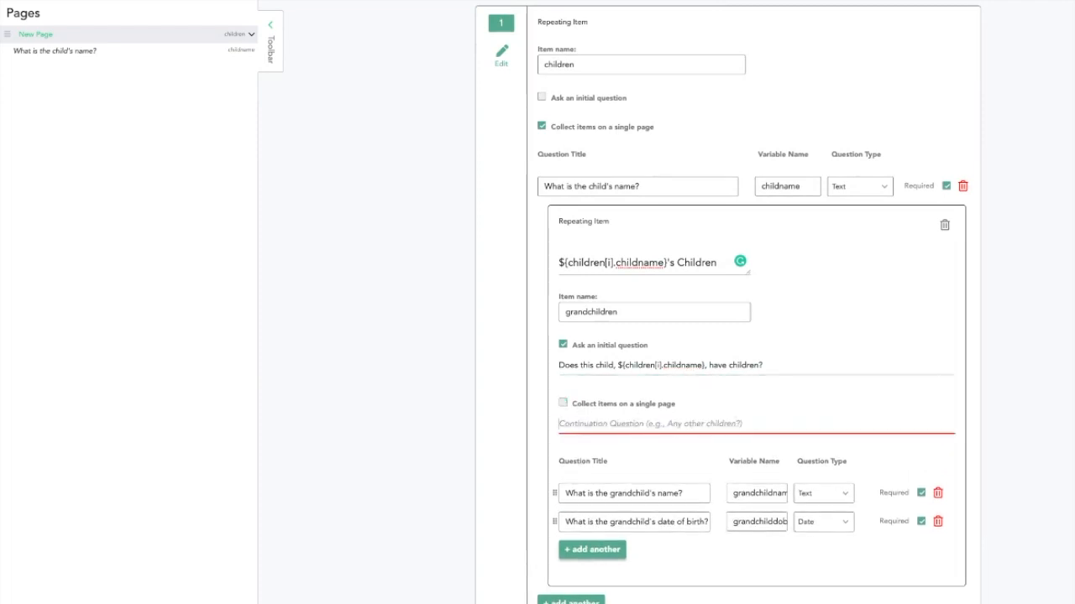
pyautogui.click(663, 410)
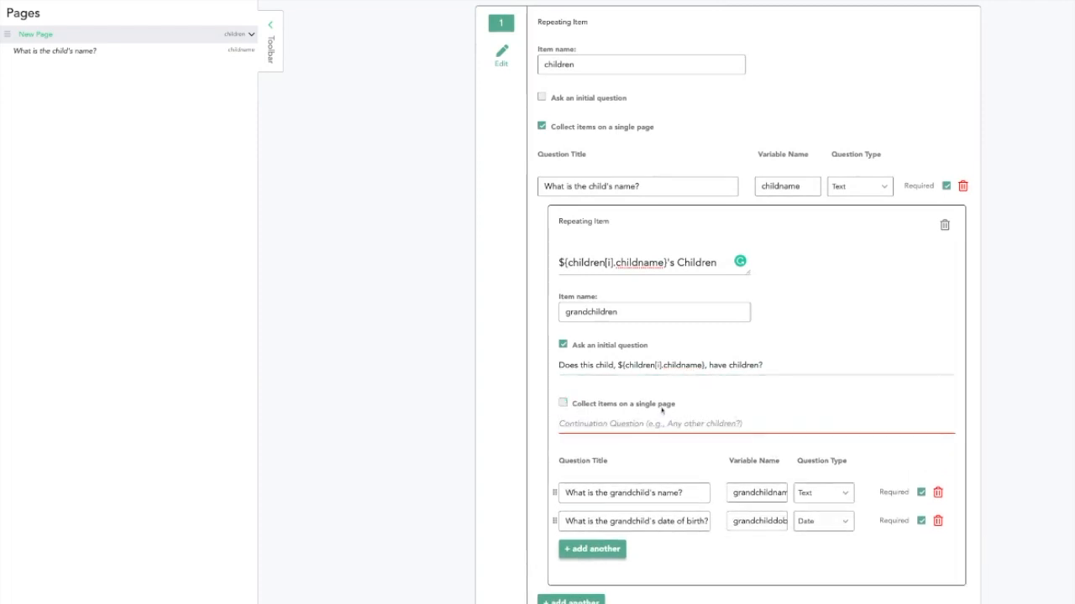
pyautogui.click(573, 407)
# Turn off single-page collection for the outer children item and set its continuation question to "Do you have any more children?".
pyautogui.scroll(1, 609, 413)
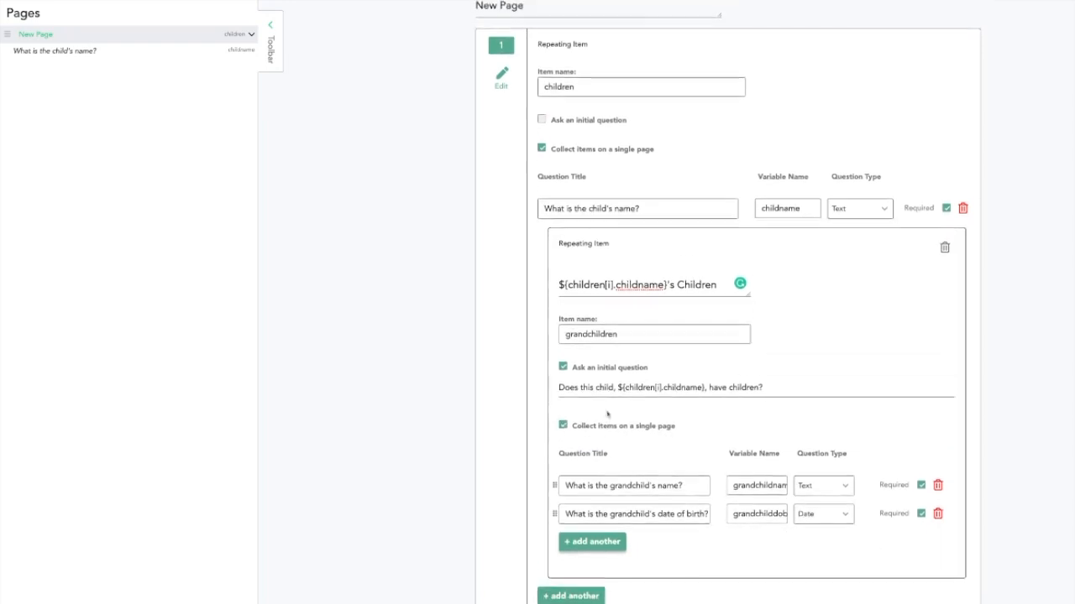
pyautogui.click(542, 152)
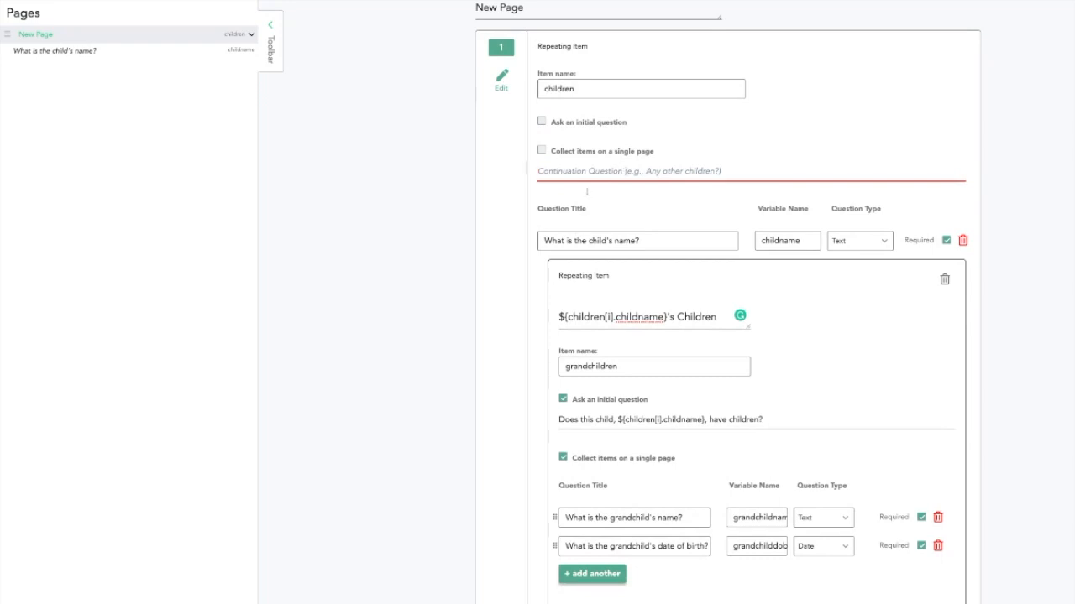
pyautogui.click(134, 592)
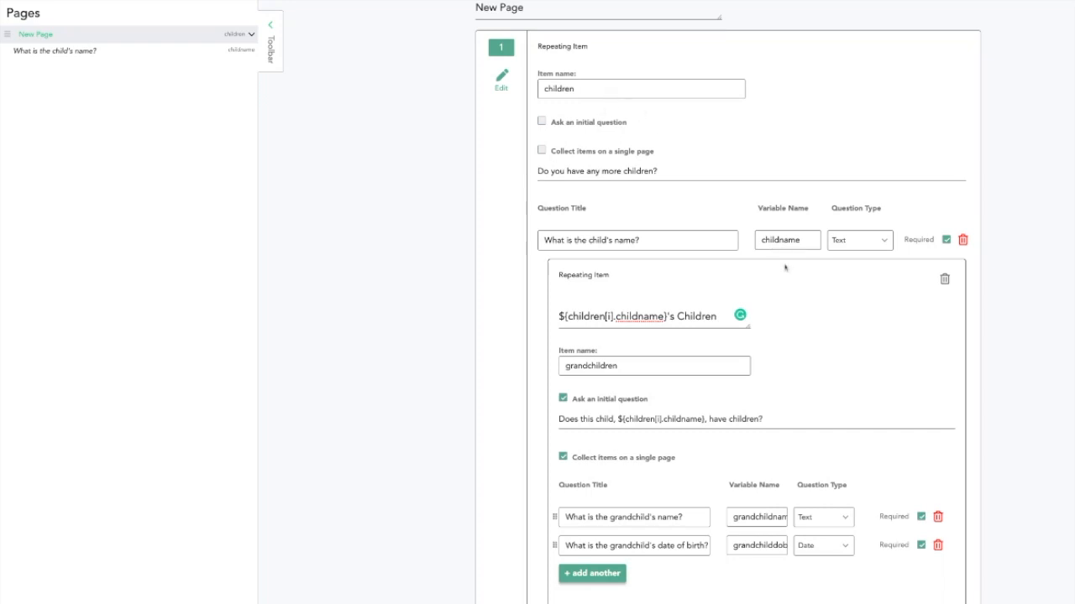
# Run the interview and submit the first child's name.
pyautogui.scroll(2, 731, 374)
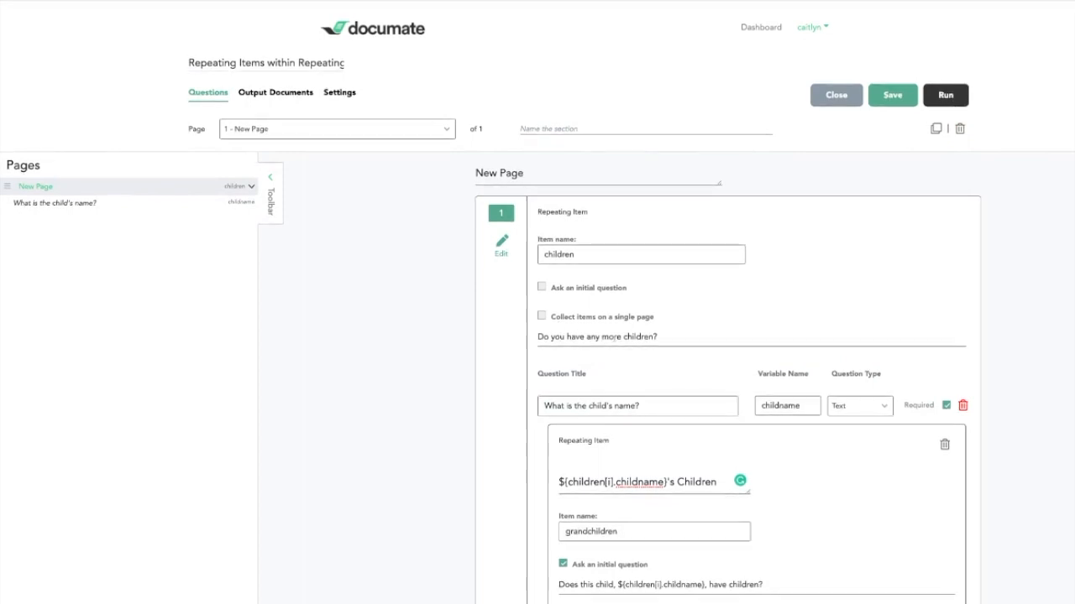
pyautogui.click(957, 95)
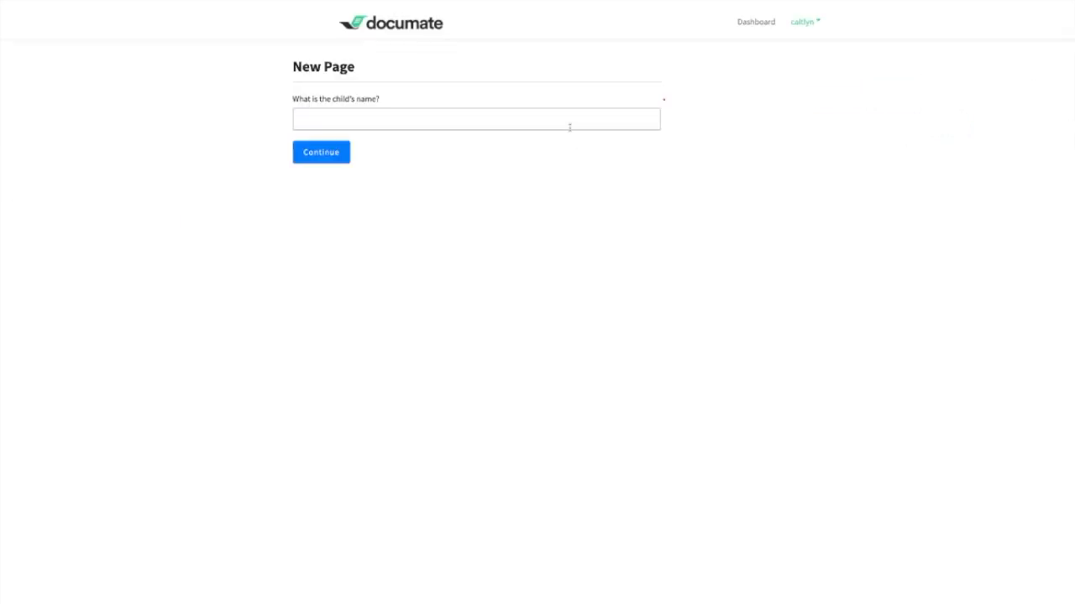
pyautogui.write('John Doe')
pyautogui.click(305, 154)
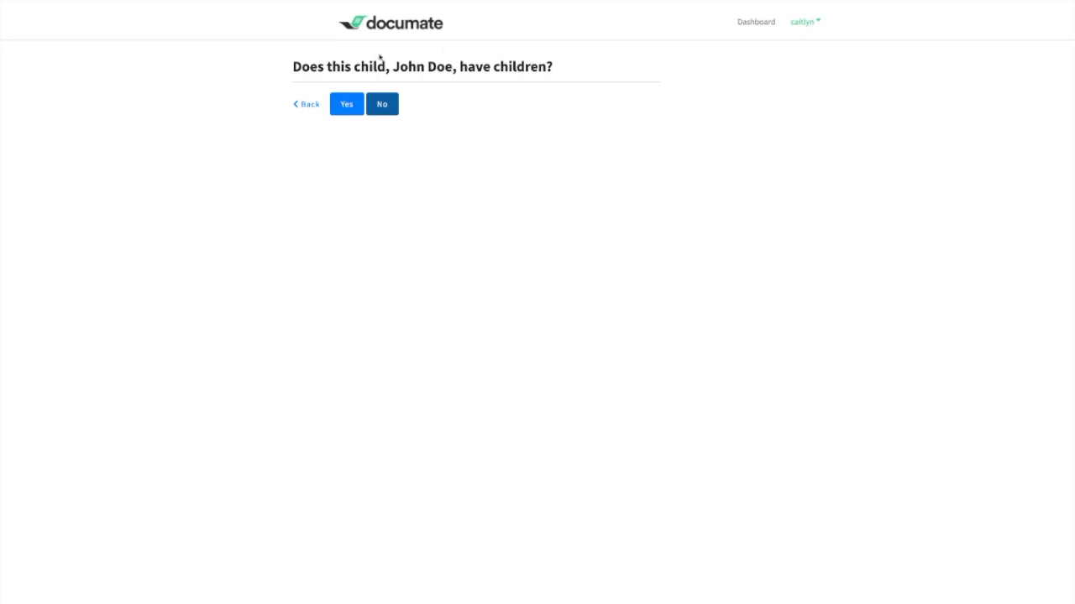
# Answer Yes to the first child having children and fill in the grandchild's details.
pyautogui.click(352, 114)
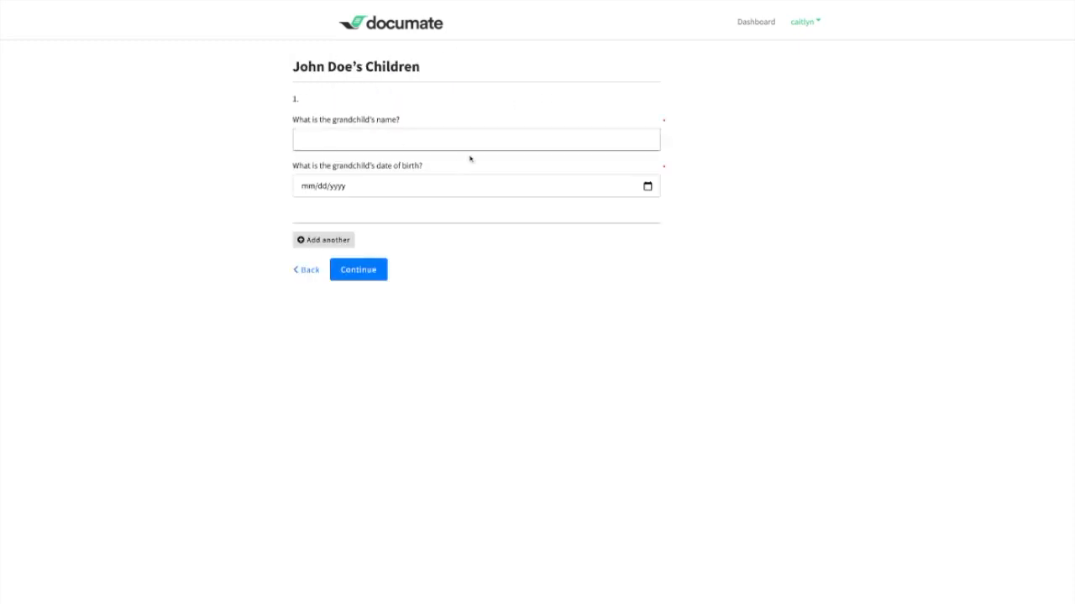
pyautogui.write('John')
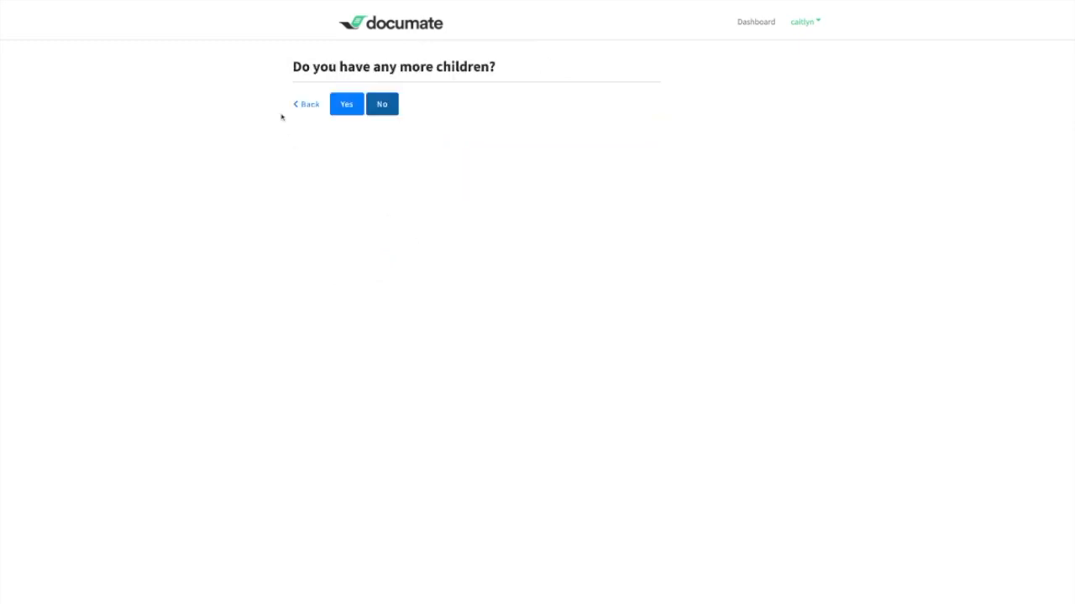
# Continue with a second child, submit that child's name, and answer No to this child having children.
pyautogui.click(348, 106)
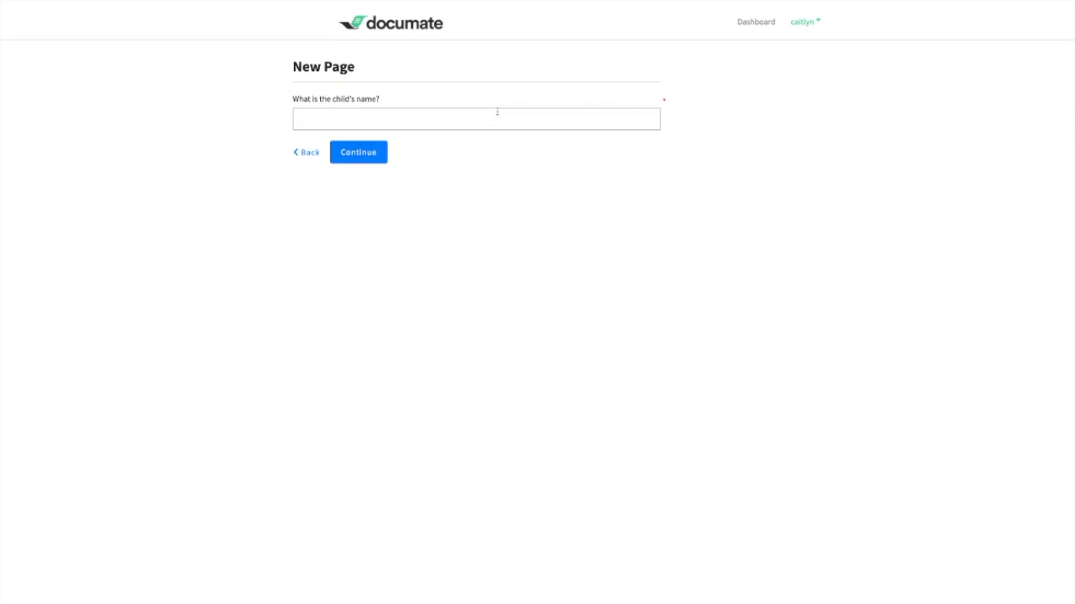
pyautogui.write('J')
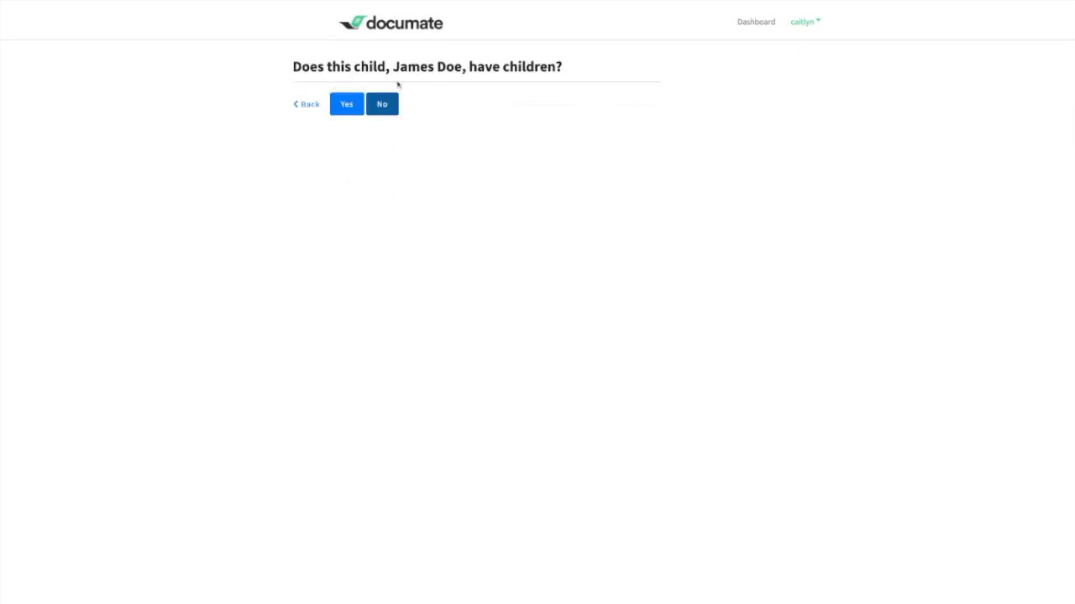
pyautogui.click(397, 109)
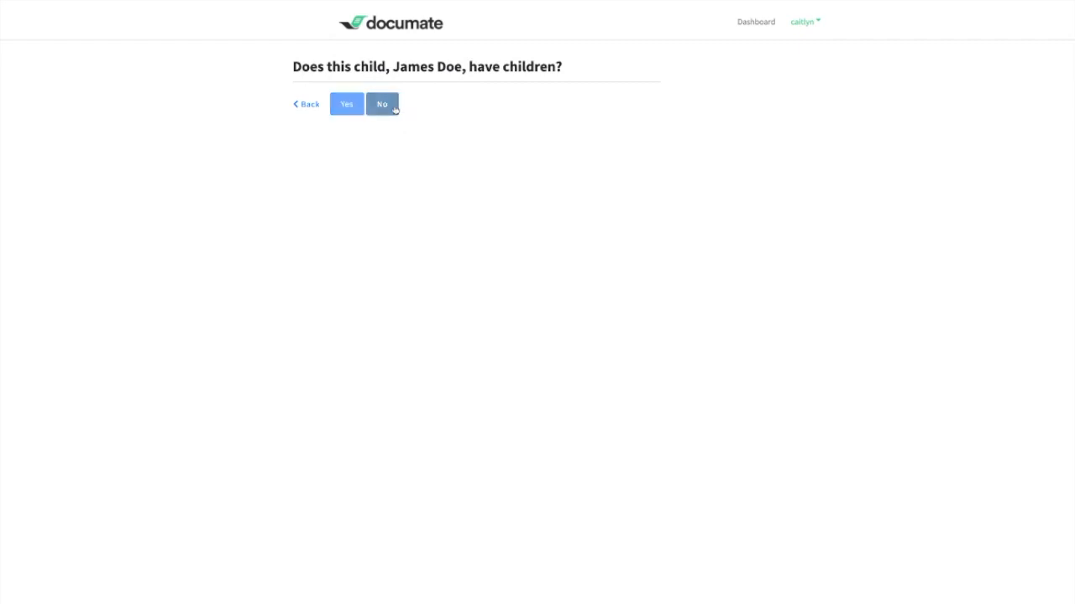